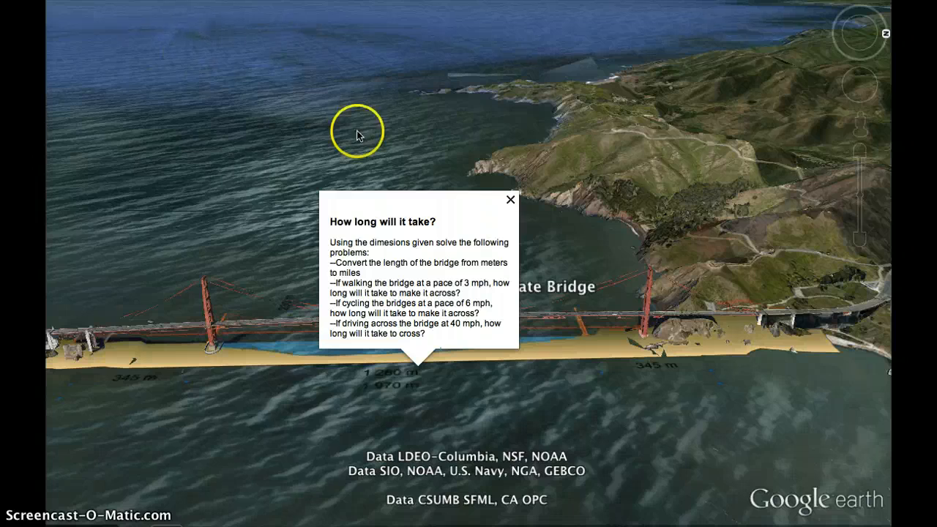
Step: Close the two open bridge information balloons and set the ruler to line measurement
left_click(510, 199)
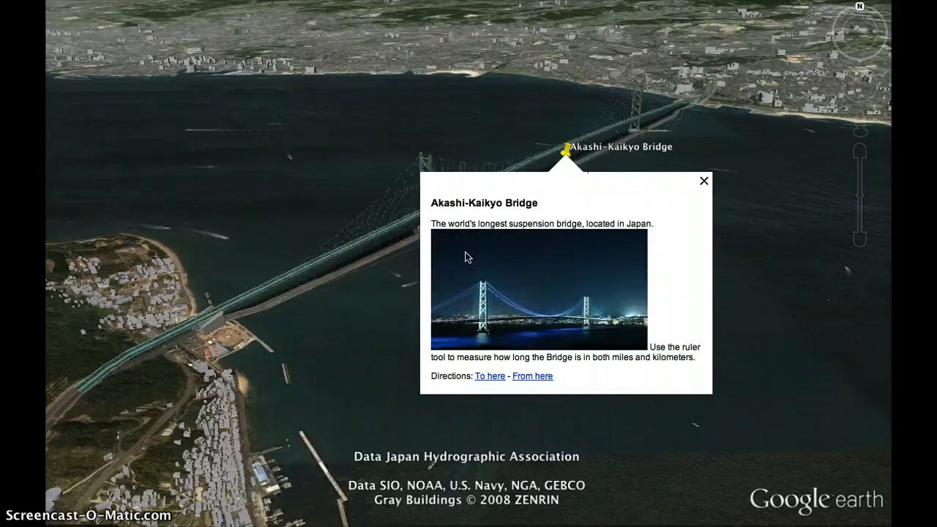
left_click(703, 182)
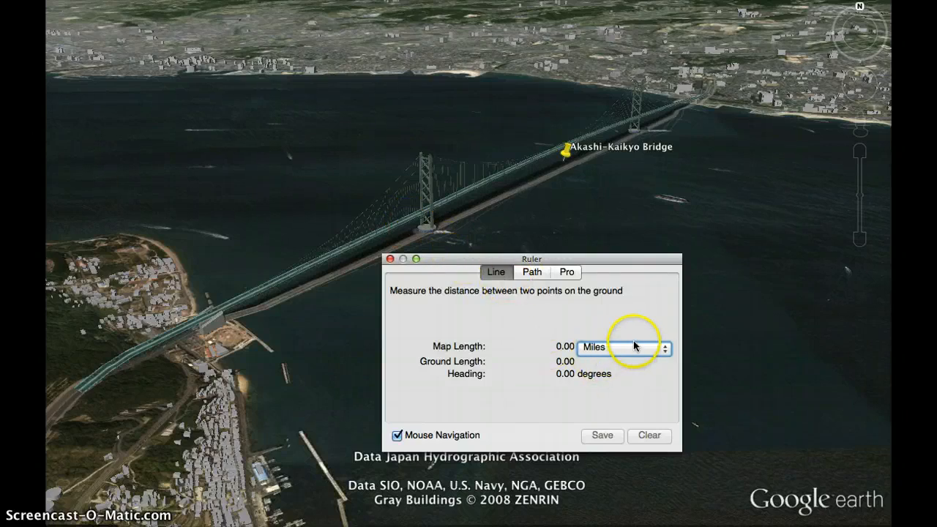
left_click(529, 272)
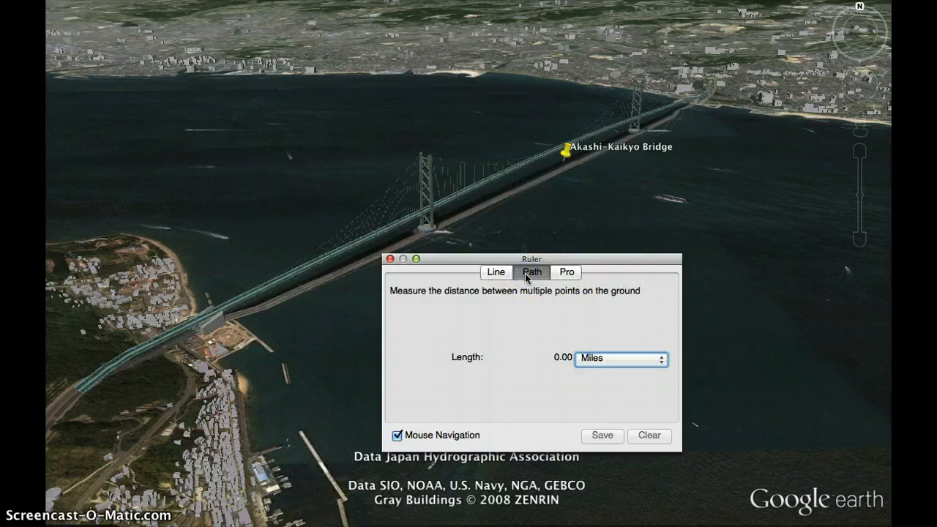
left_click(496, 272)
left_click(223, 311)
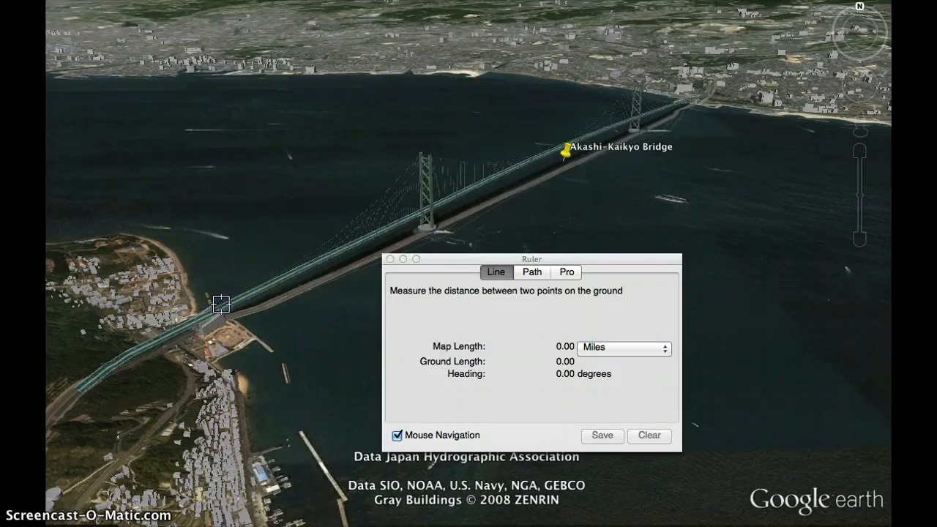
left_click(231, 304)
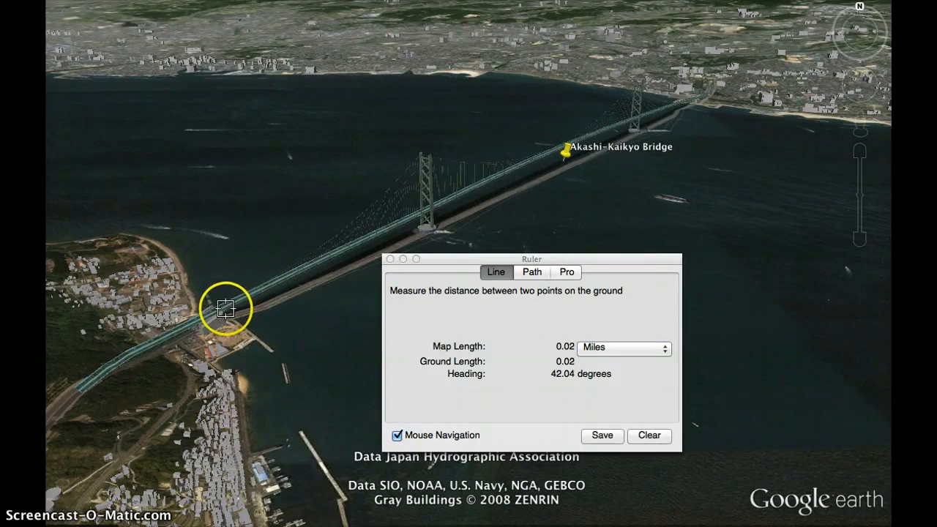
left_click(235, 308)
left_click(234, 306)
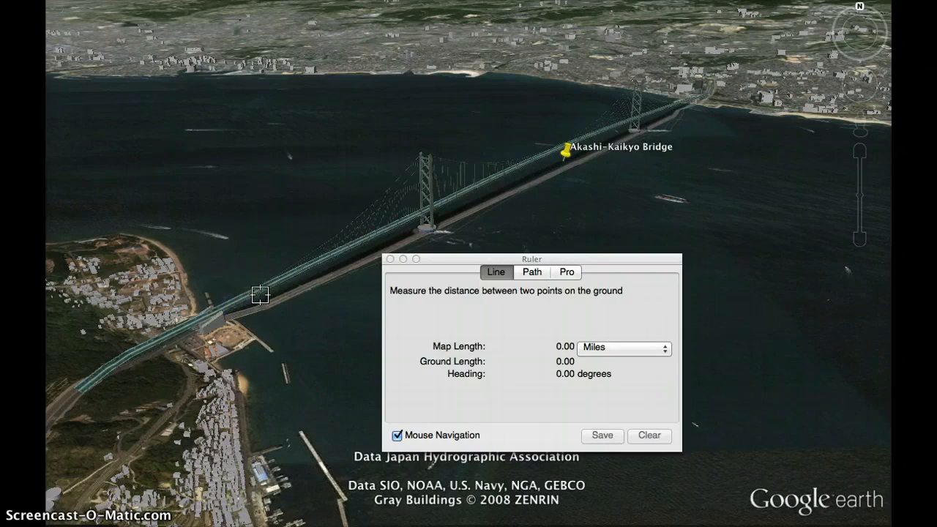
left_click(678, 108)
mouse_move(240, 303)
left_mouse_down()
mouse_move(268, 314)
mouse_move(244, 301)
mouse_move(237, 315)
mouse_move(256, 312)
mouse_move(243, 316)
left_mouse_up()
left_click(237, 315)
Step: Measure the Akashi-Kaikyo Bridge in miles with a straight line from its near shore end to the far shore
left_click(252, 305)
left_click(252, 305)
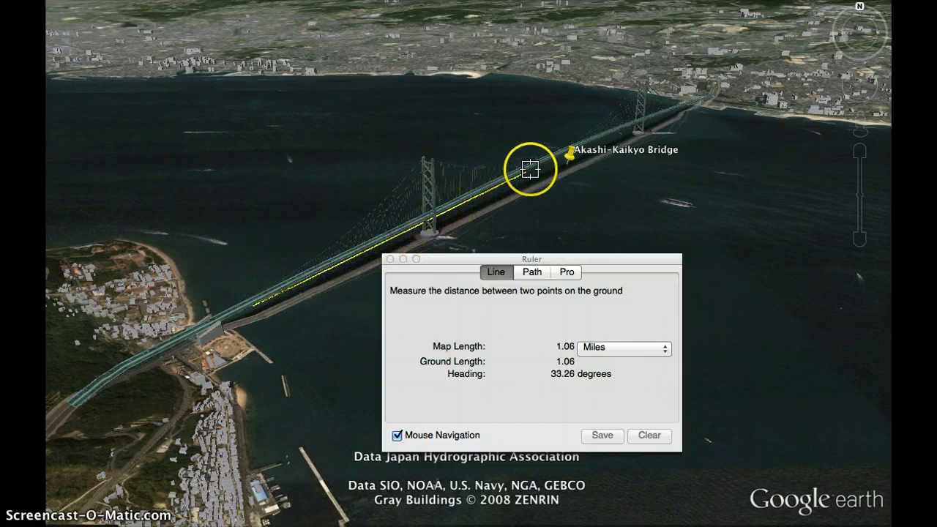
left_click(681, 105)
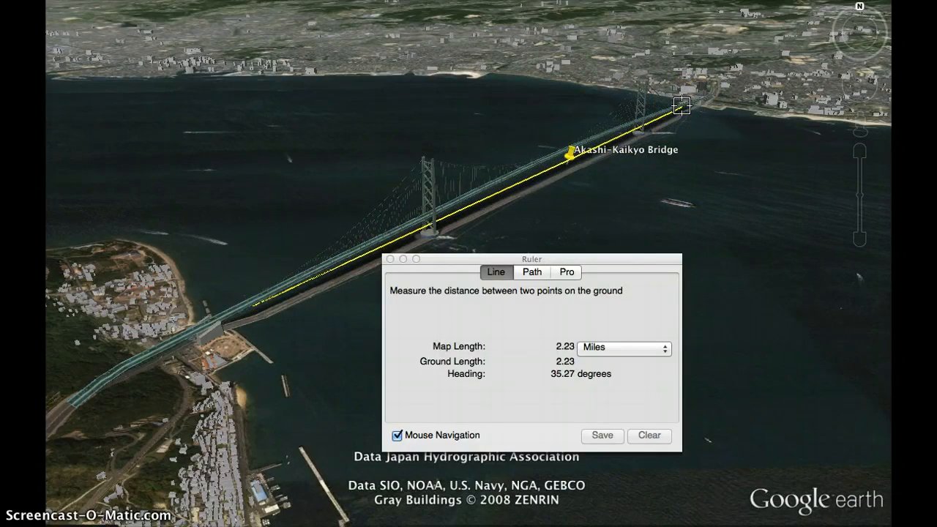
left_click(682, 106)
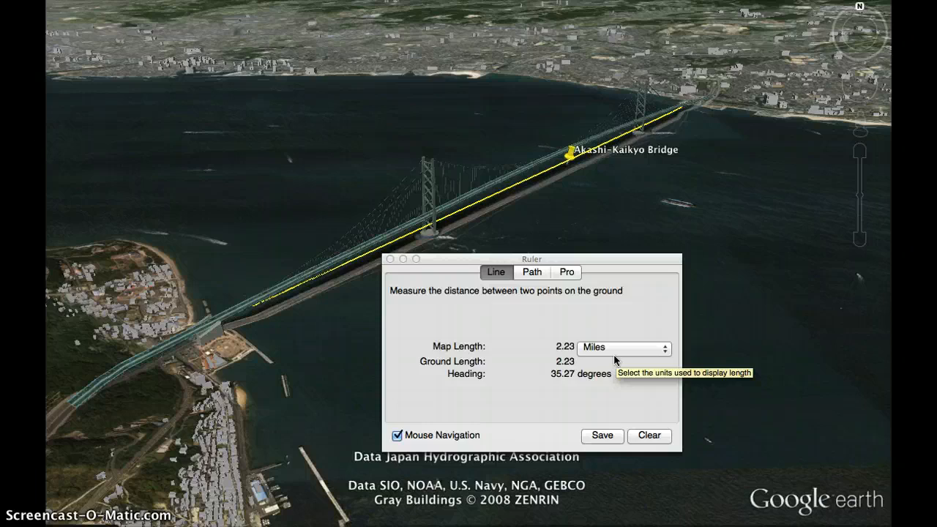
Step: Look through the ruler's available length units, keeping Miles selected for the bridge measurement
left_click(640, 349)
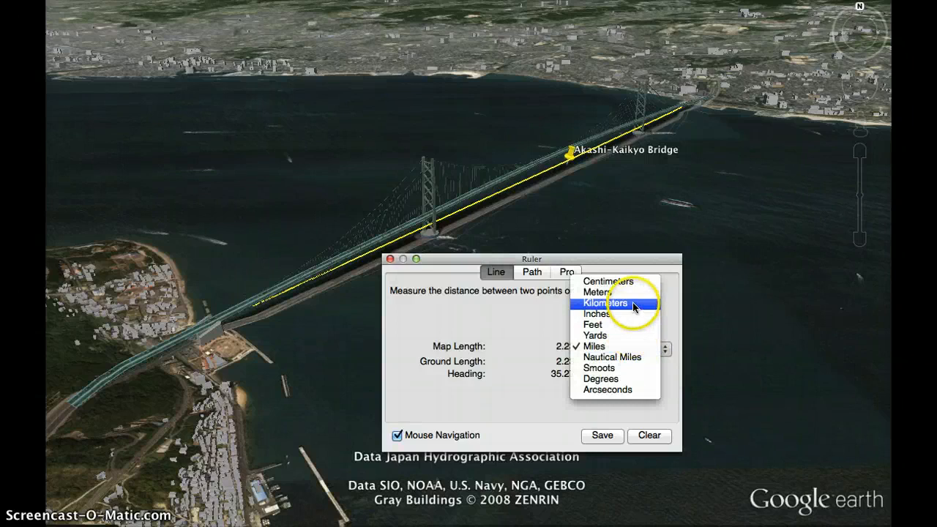
left_click(546, 407)
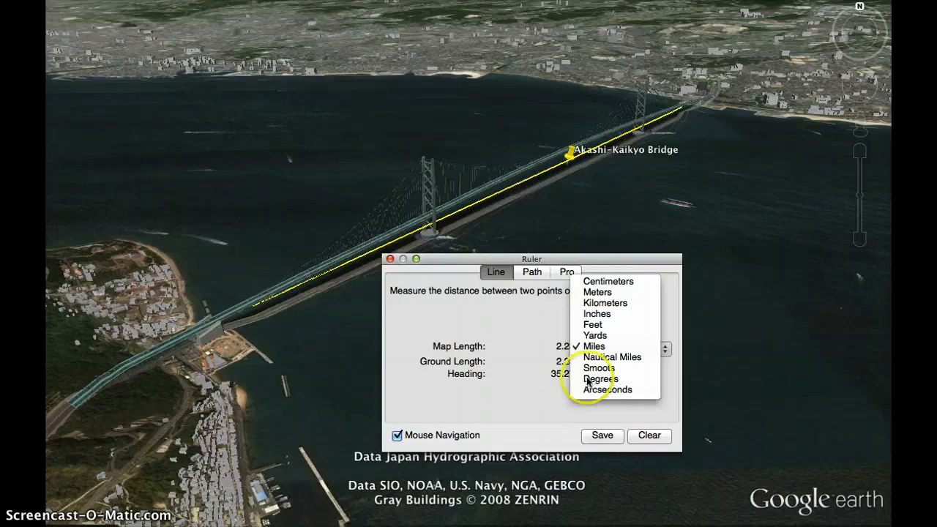
left_click(605, 350)
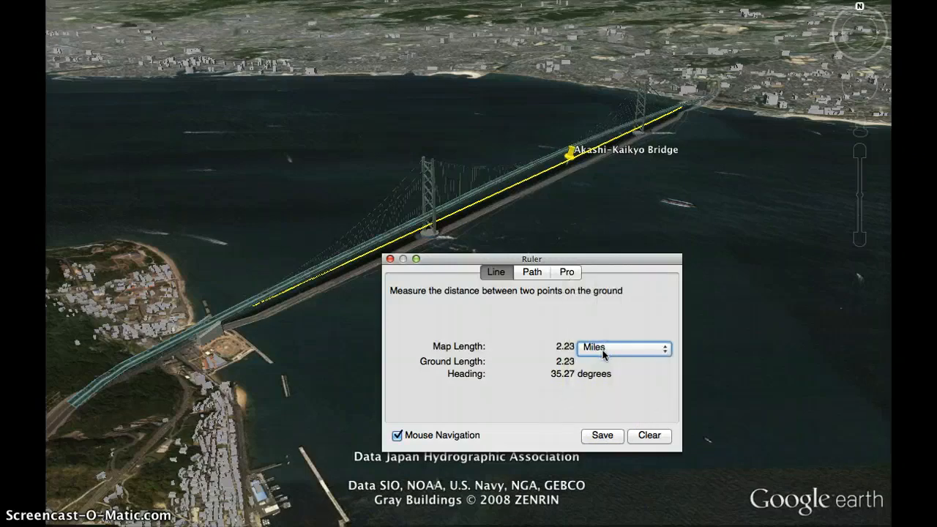
left_click(612, 443)
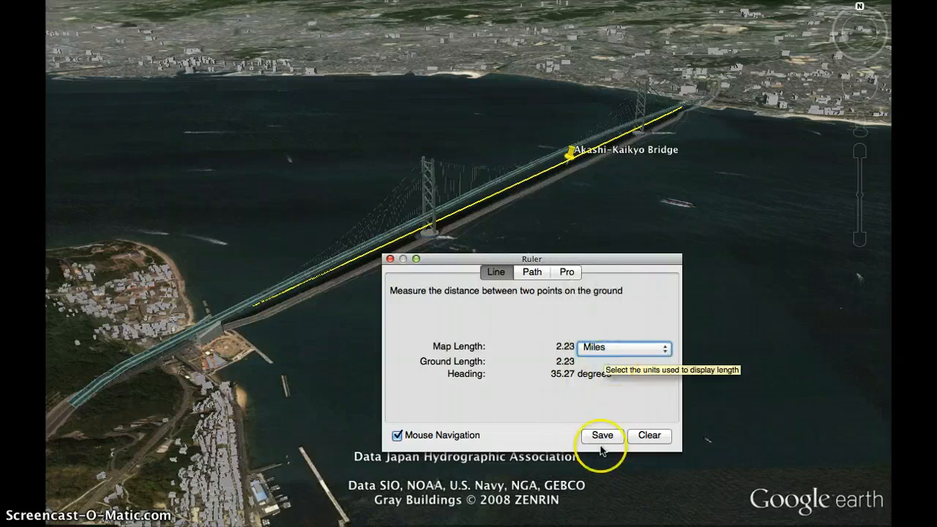
Step: Clear the line measured along the Akashi-Kaikyo Bridge and close the ruler
left_click(649, 437)
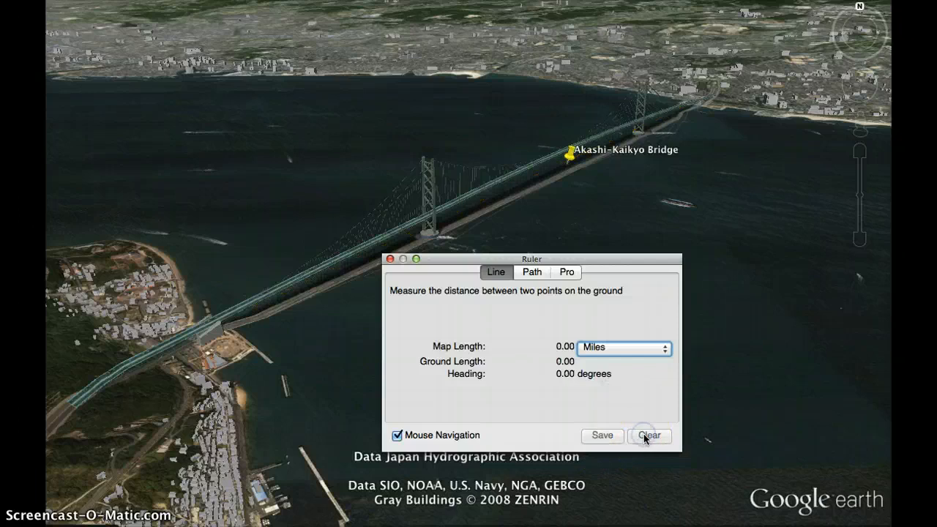
left_click(390, 259)
left_click(228, 171)
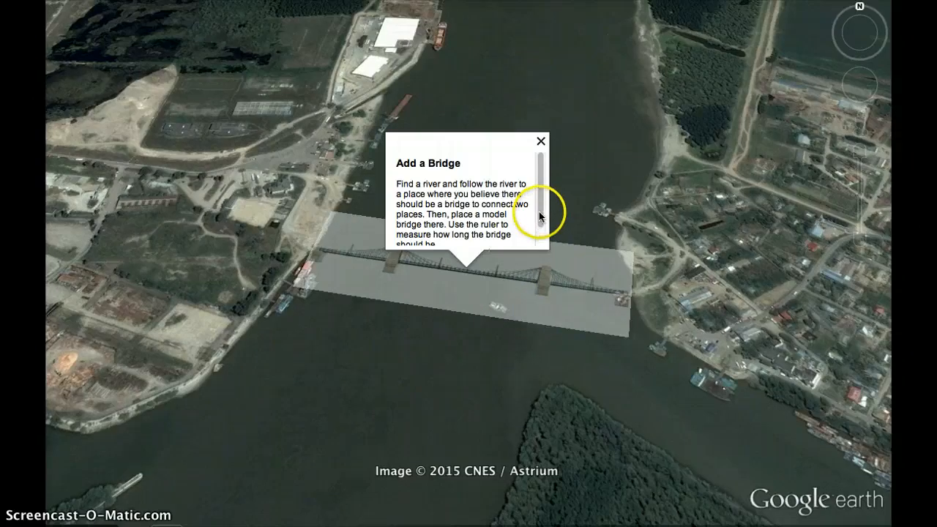
Step: Read the full Add a Bridge task in its balloon over the river and close the balloon
left_click_drag(539, 212, 540, 226)
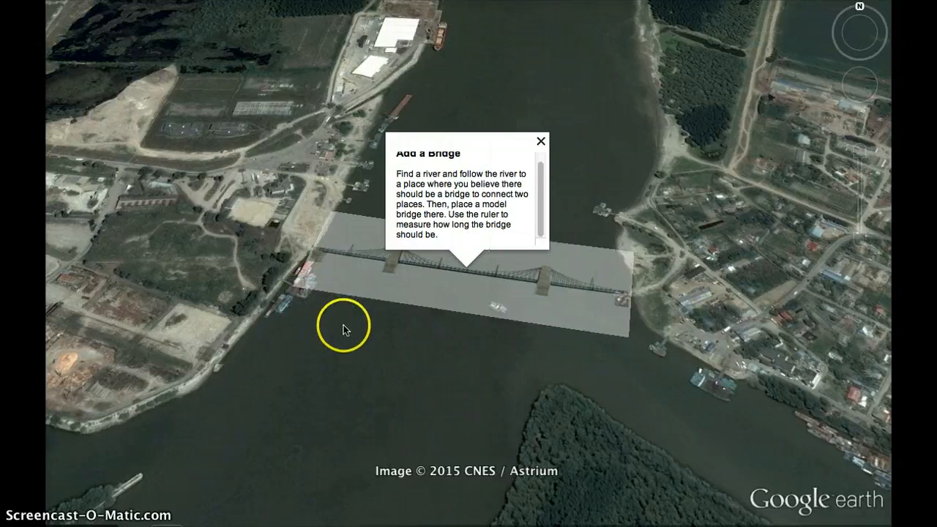
right_click_drag(343, 314, 344, 329)
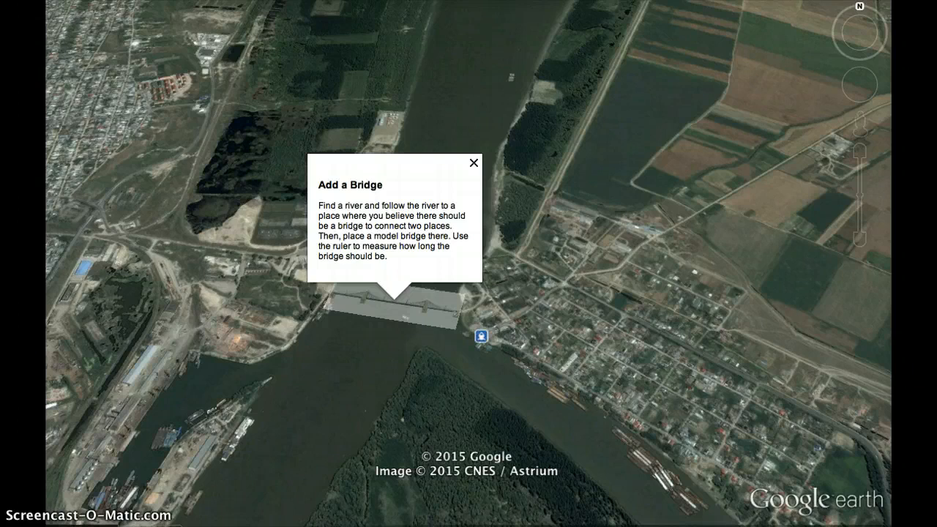
scroll(202, 323, "down", 5)
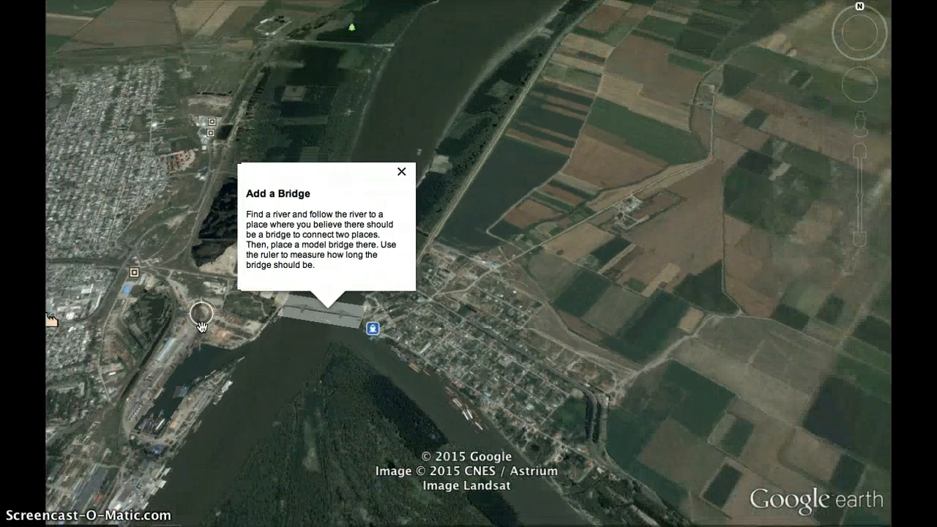
scroll(201, 327, "down", 4)
scroll(201, 327, "up", 2)
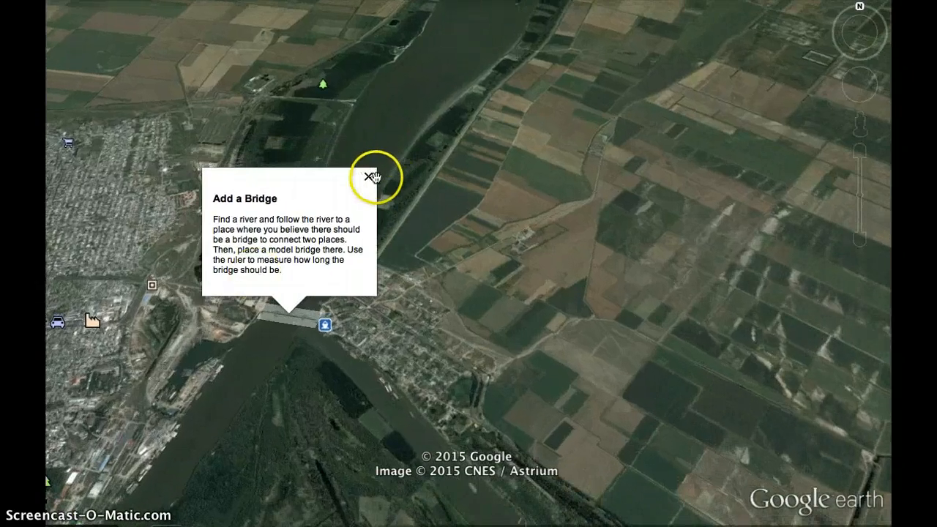
left_click(369, 176)
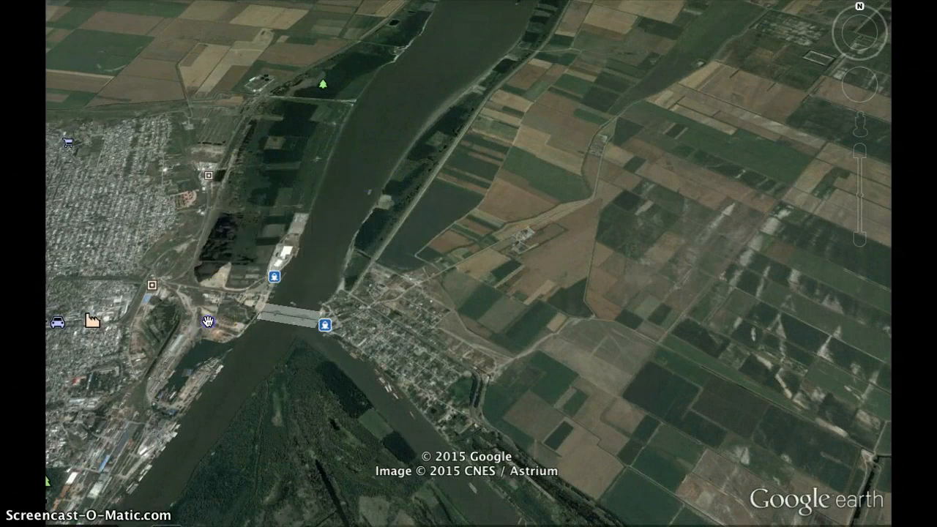
Step: Measure the model bridge overlay with a straight ruler line from the river's west bank to its east bank
left_click_drag(209, 321, 316, 330)
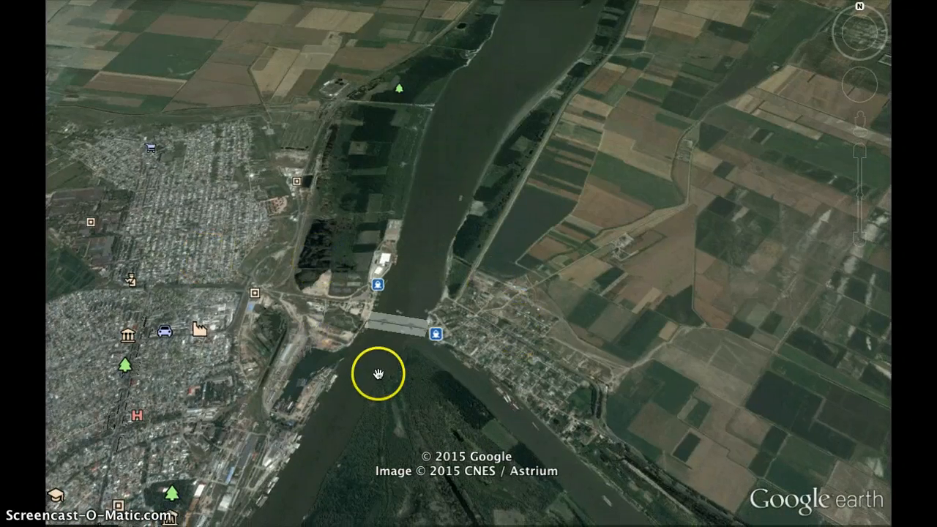
scroll(379, 374, "up", 6)
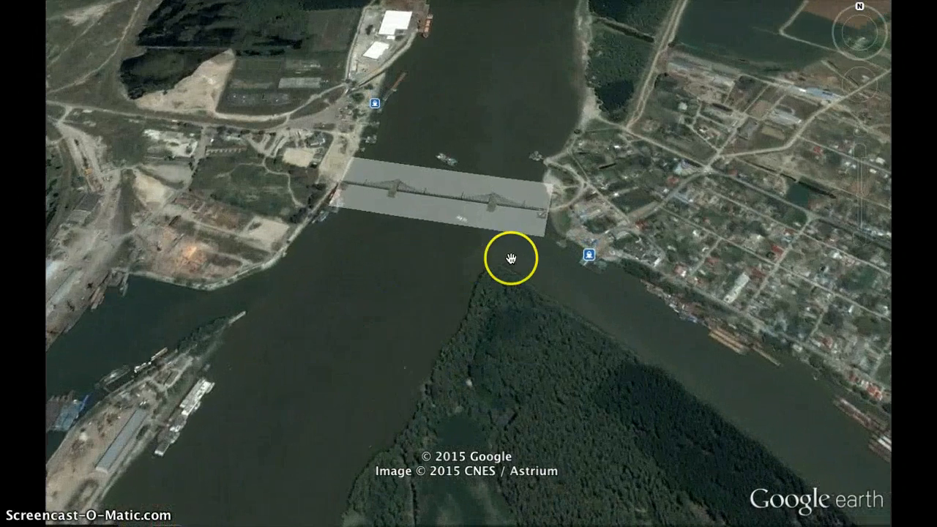
double_click(436, 225)
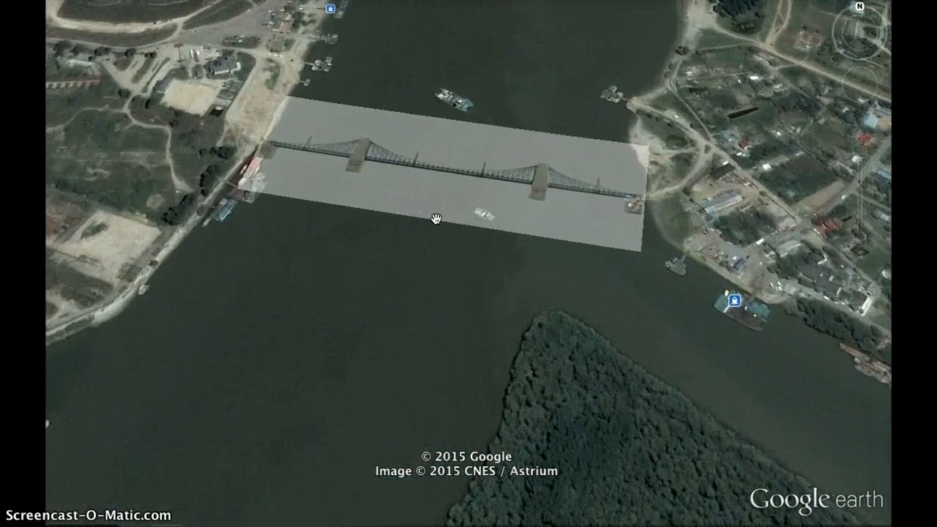
left_click(287, 0)
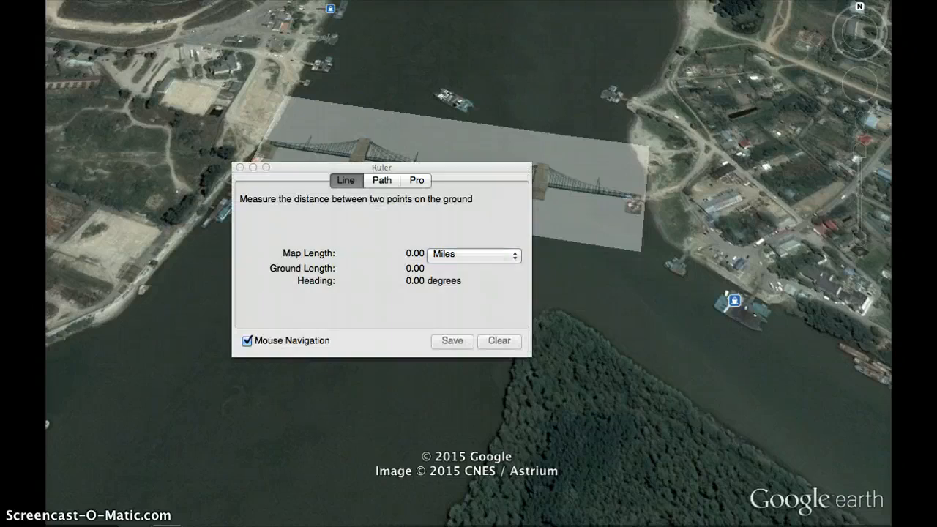
left_click(481, 217)
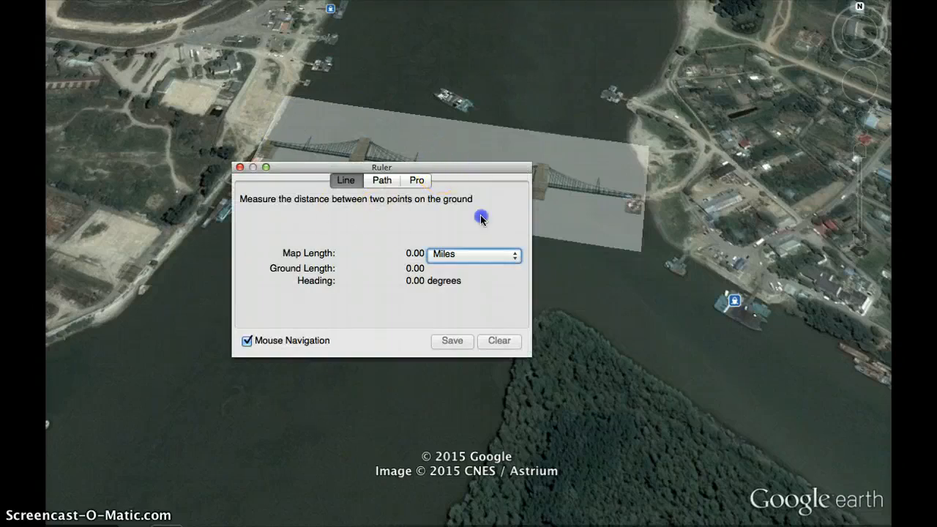
left_click_drag(481, 218, 517, 251)
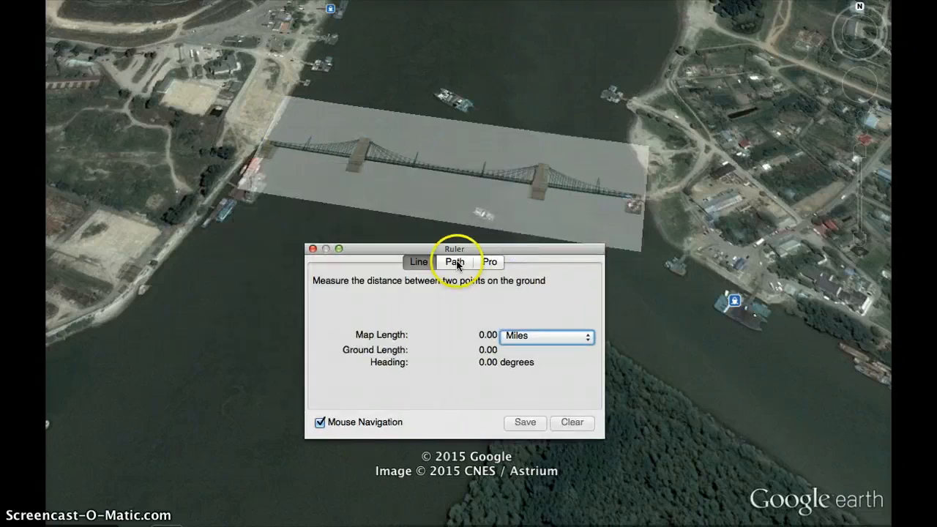
left_click(264, 146)
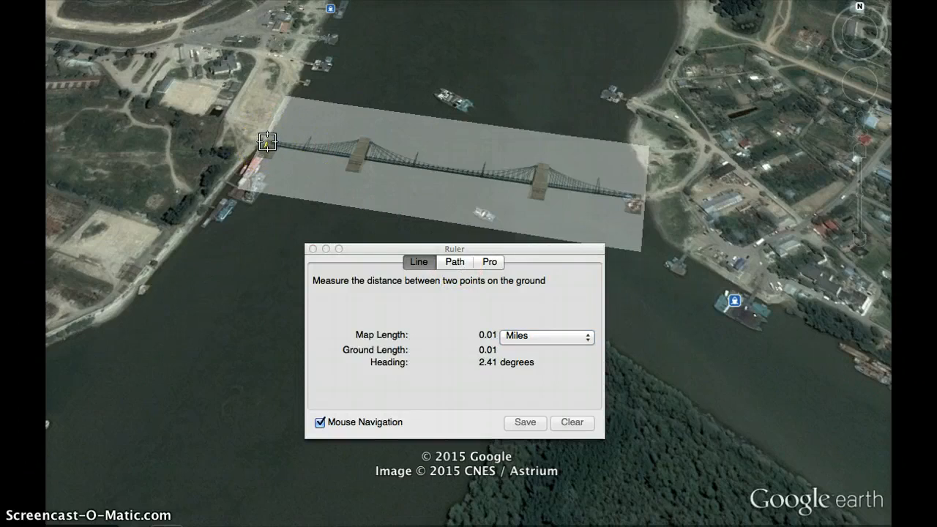
left_click_drag(267, 142, 636, 198)
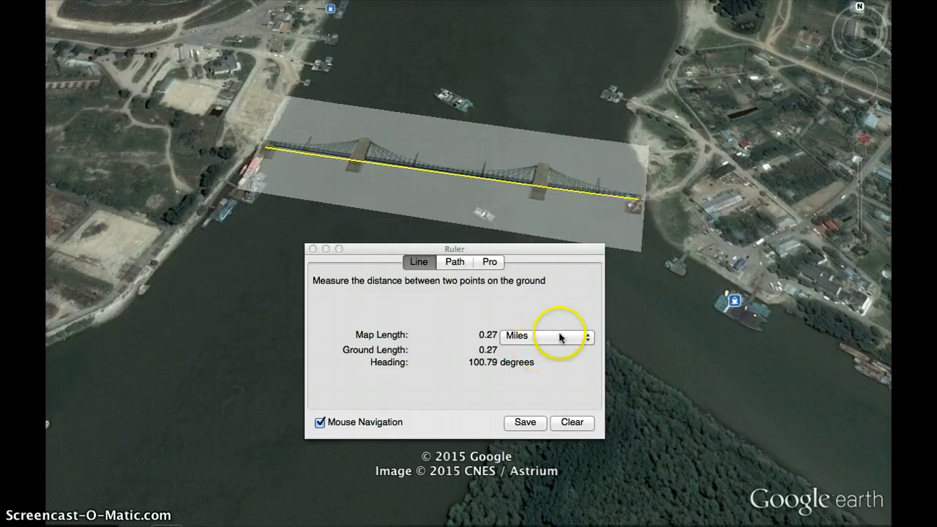
Step: Switch the model bridge measurement's length unit to Meters and close the ruler
left_click(587, 338)
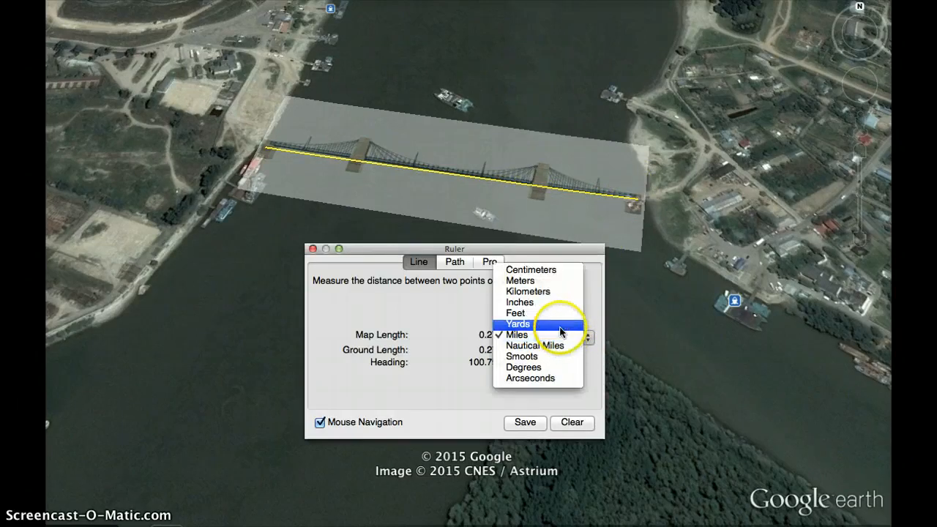
left_click(547, 283)
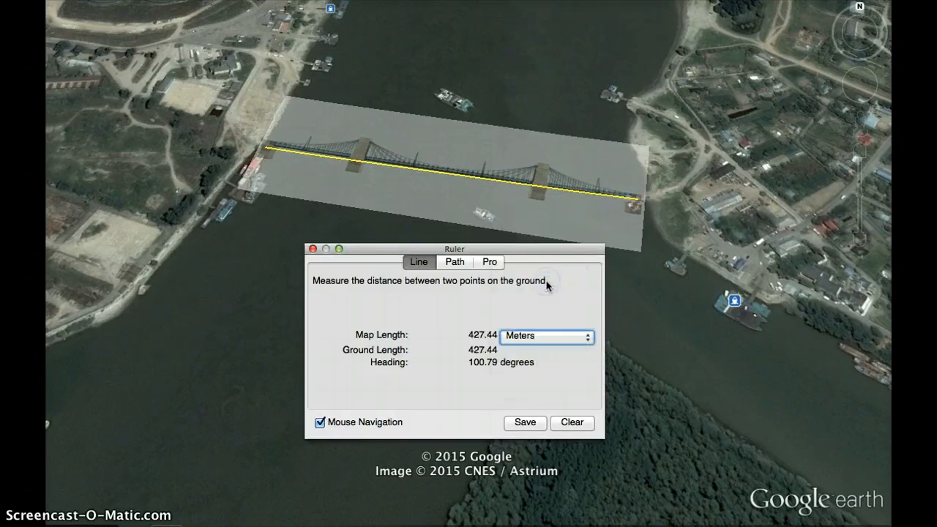
left_click(436, 366)
left_click(310, 250)
Step: Examine the river's course around the model bridge and the wider region, out to the whole globe
scroll(325, 257, "down", 3)
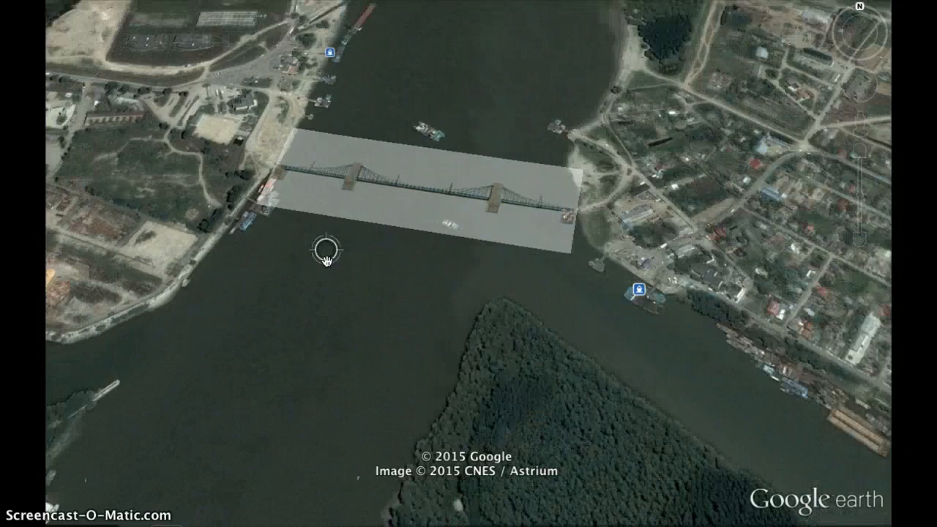
scroll(325, 257, "down", 3)
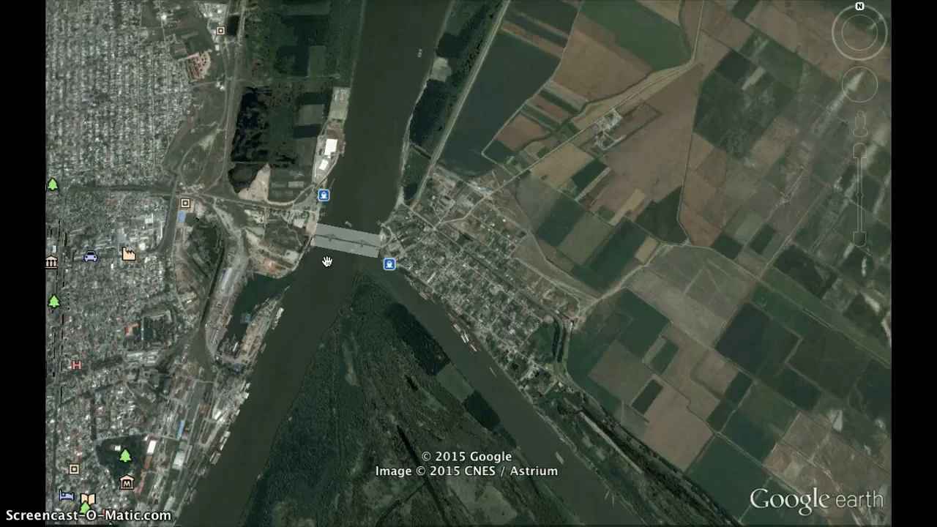
scroll(326, 260, "down", 2)
scroll(327, 261, "down", 2)
scroll(326, 261, "up", 1)
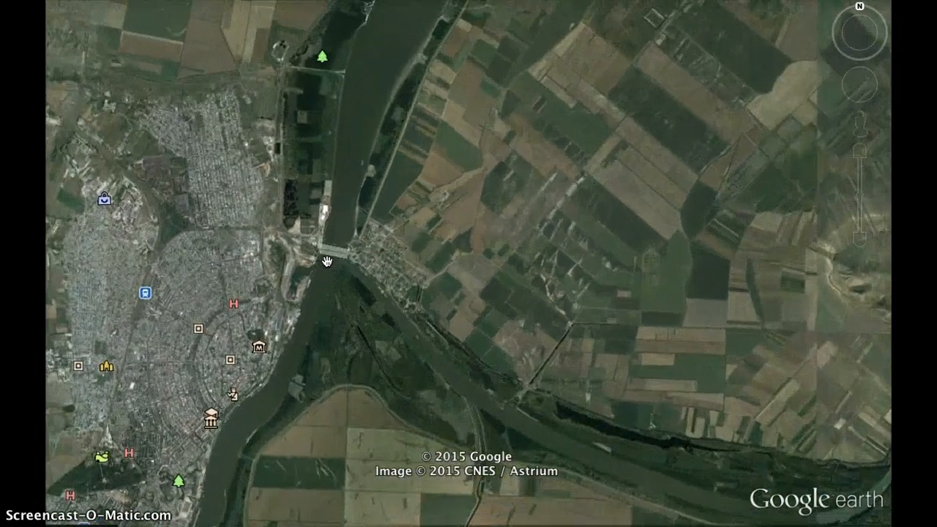
scroll(327, 261, "down", 3)
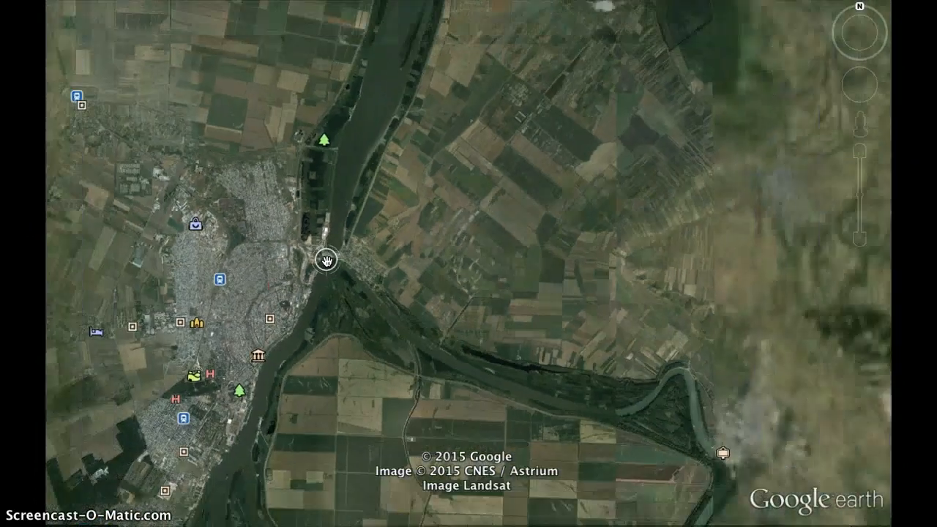
scroll(330, 258, "down", 2)
scroll(330, 257, "down", 4)
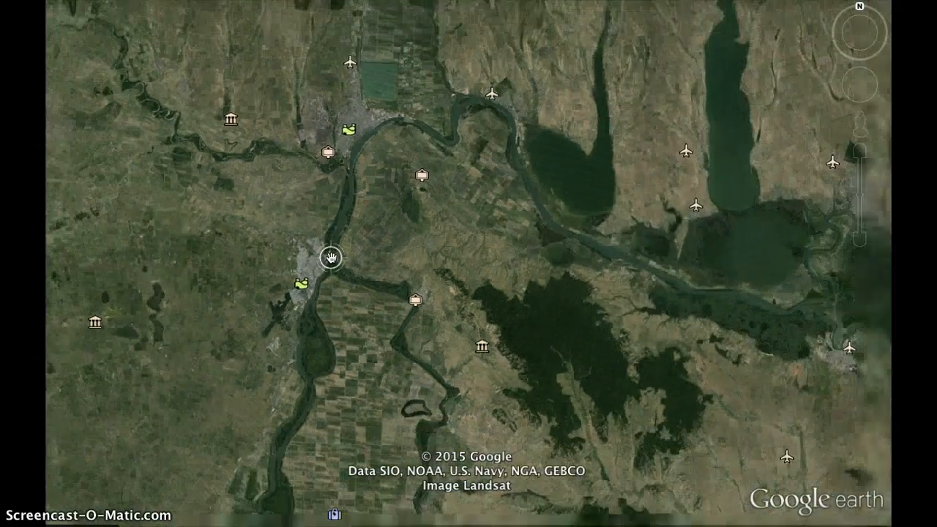
scroll(331, 257, "down", 3)
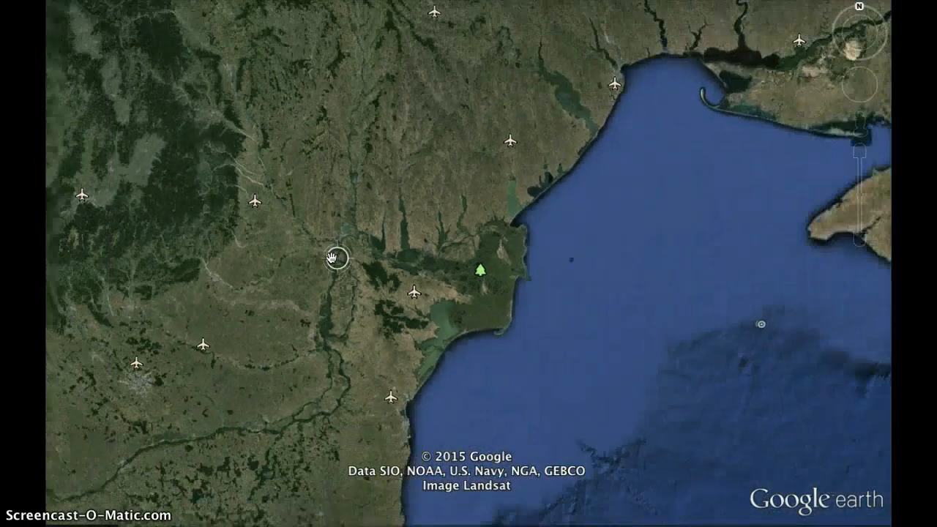
scroll(331, 258, "down", 3)
scroll(331, 257, "down", 3)
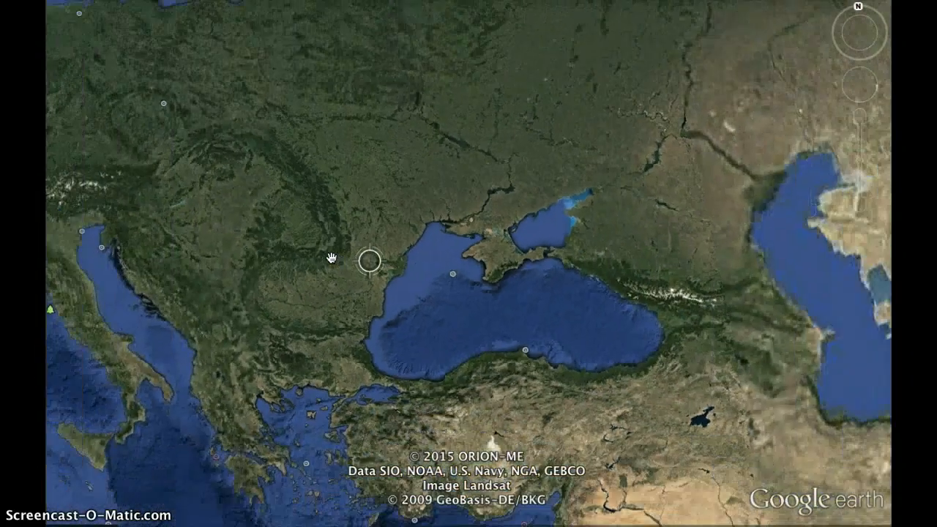
scroll(293, 253, "down", 2)
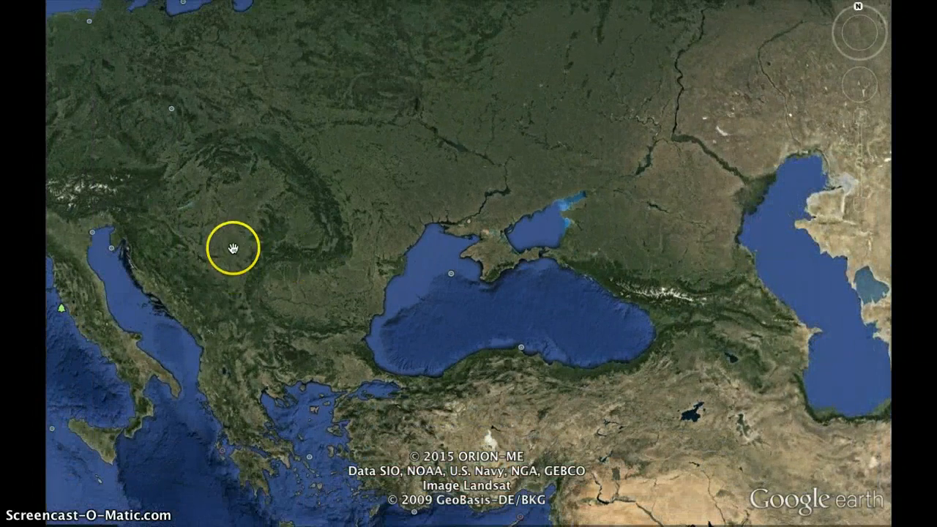
scroll(255, 247, "down", 4)
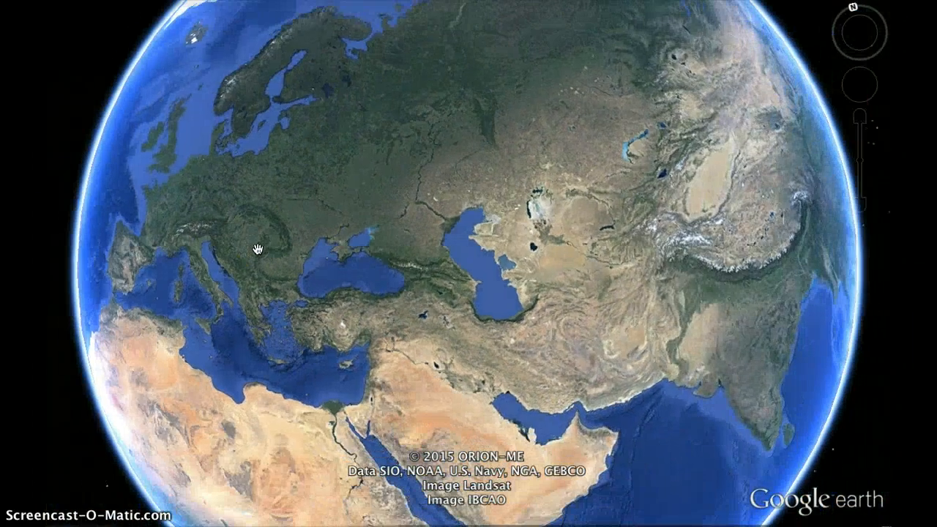
scroll(258, 249, "up", 3)
left_click(222, 268)
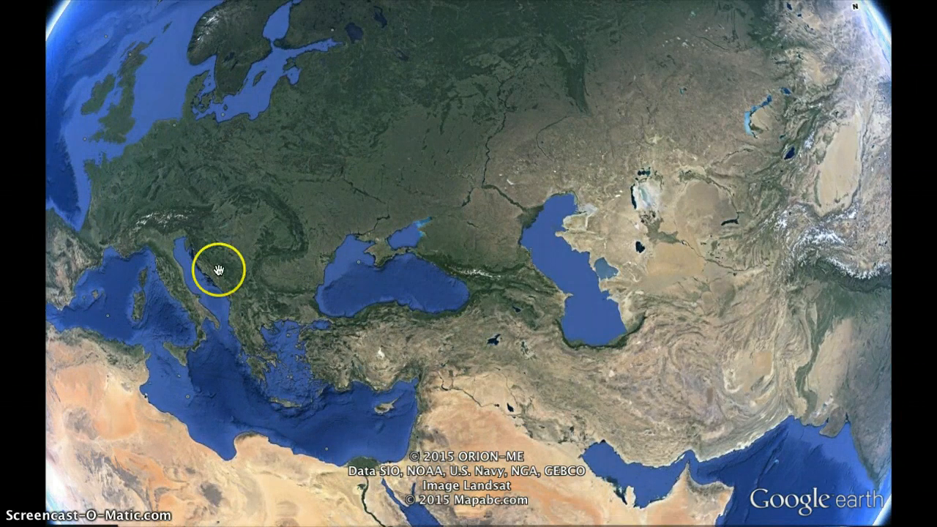